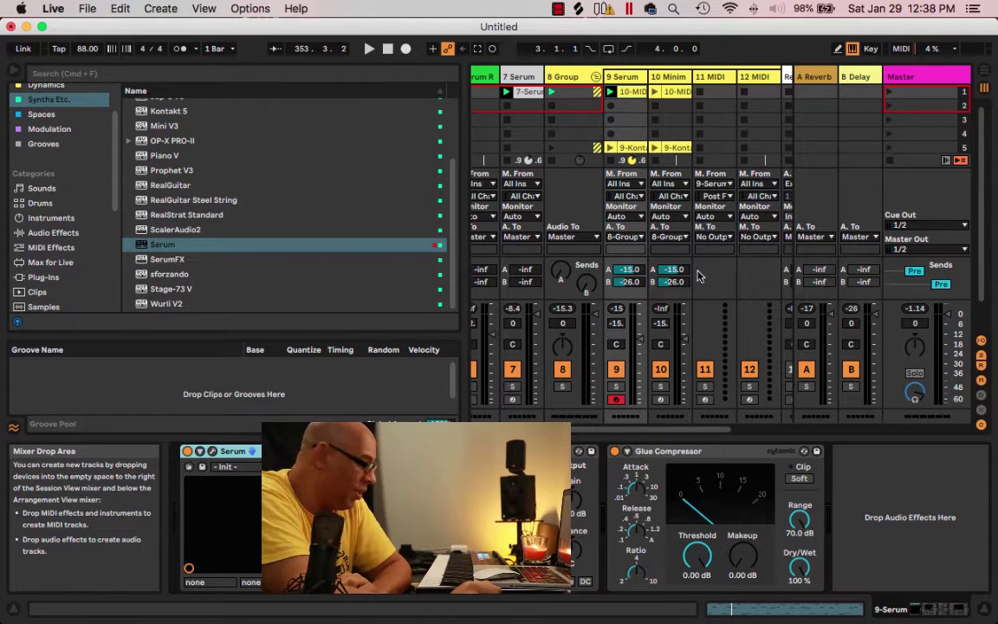
Step: Bring up the Serum instrument of track 9, keep its Init preset and play it as a test
{"action": "key", "text": "super+alt+p"}
{"action": "left_click", "coordinate": [633, 68]}
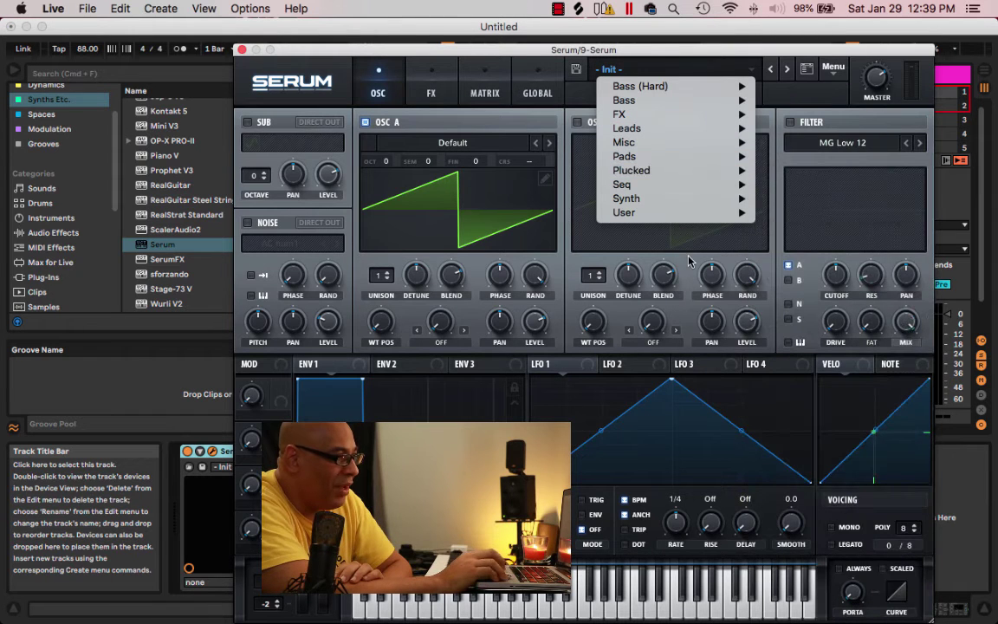
{"action": "left_click", "coordinate": [569, 402]}
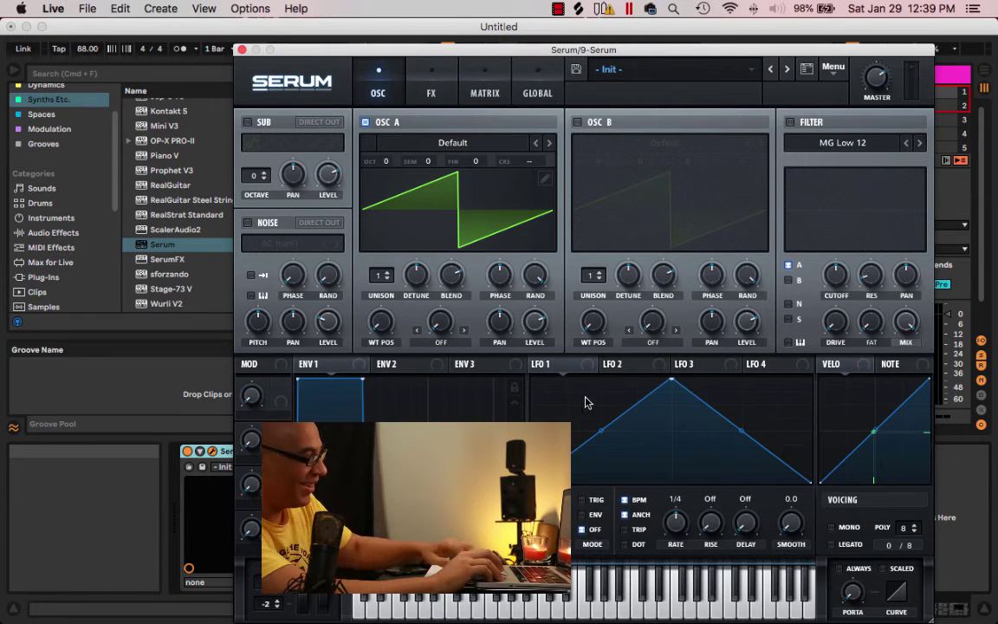
{"action": "key", "text": "a"}
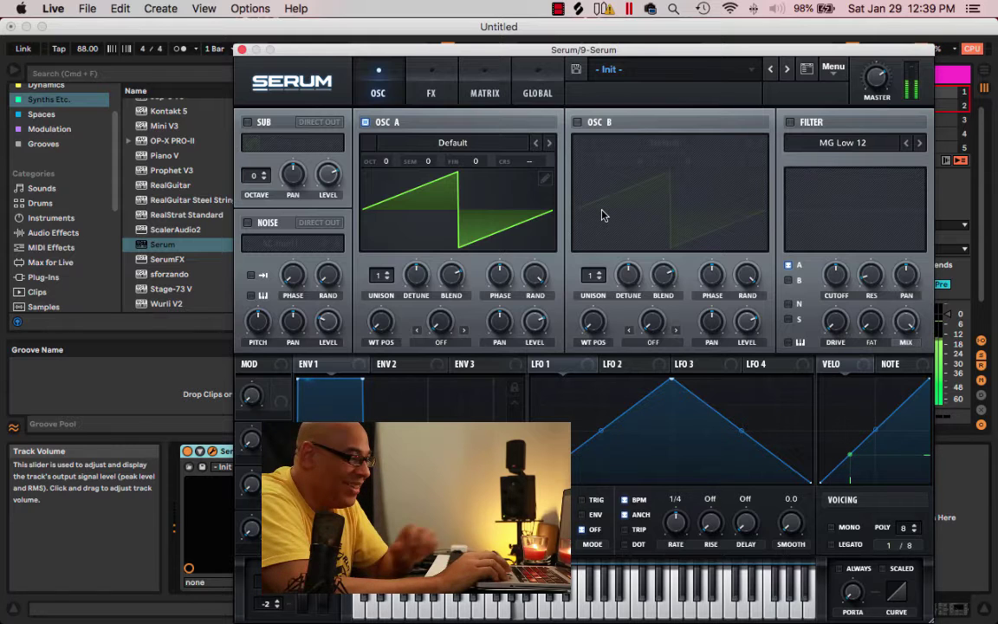
{"action": "left_click_drag", "start_coordinate": [450, 58], "coordinate": [411, 67]}
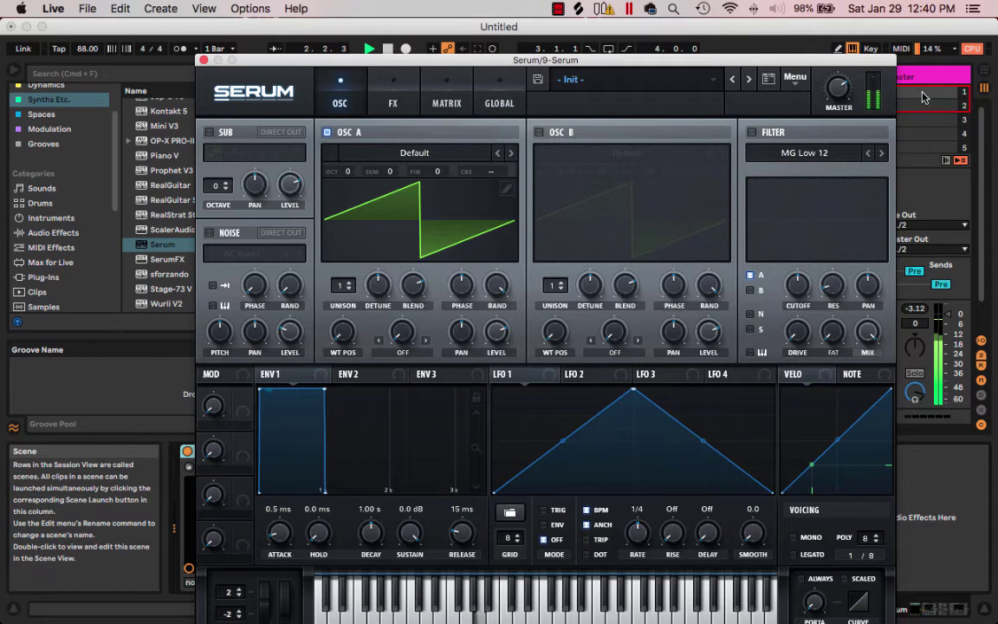
Step: Modulate the filter cutoff with LFO 1 at a 2 bar rate and enable the MG Low 12 filter on oscillator A
{"action": "left_click_drag", "start_coordinate": [837, 93], "coordinate": [829, 113]}
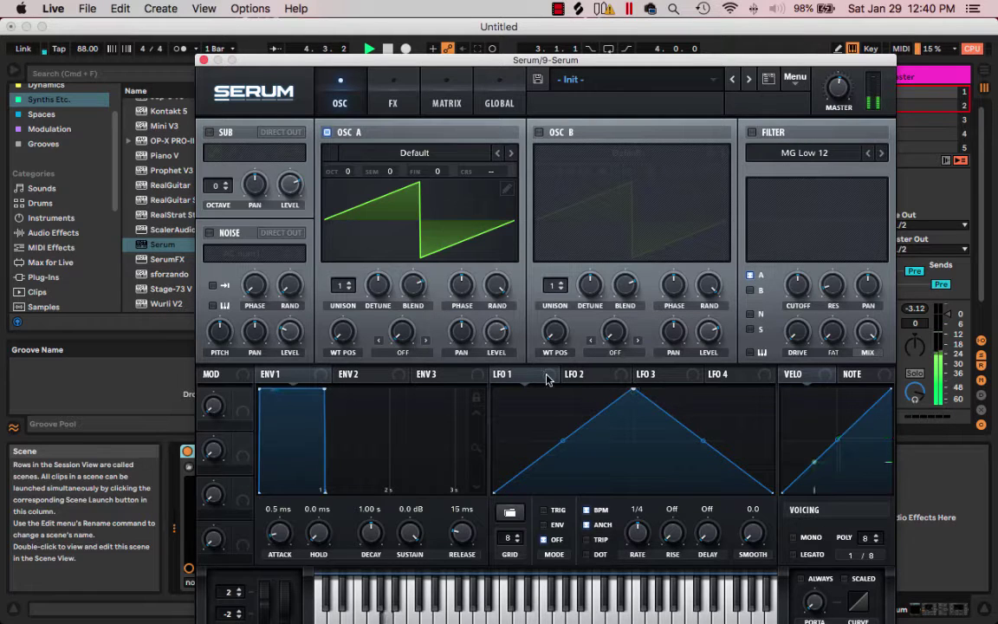
{"action": "left_click_drag", "start_coordinate": [546, 380], "coordinate": [798, 285]}
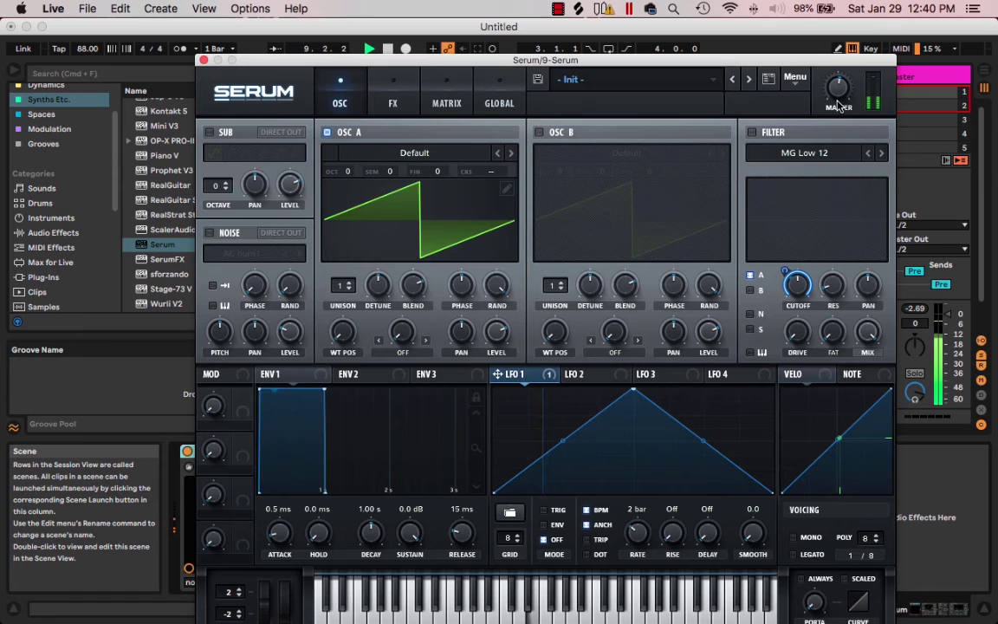
{"action": "left_click", "coordinate": [753, 132]}
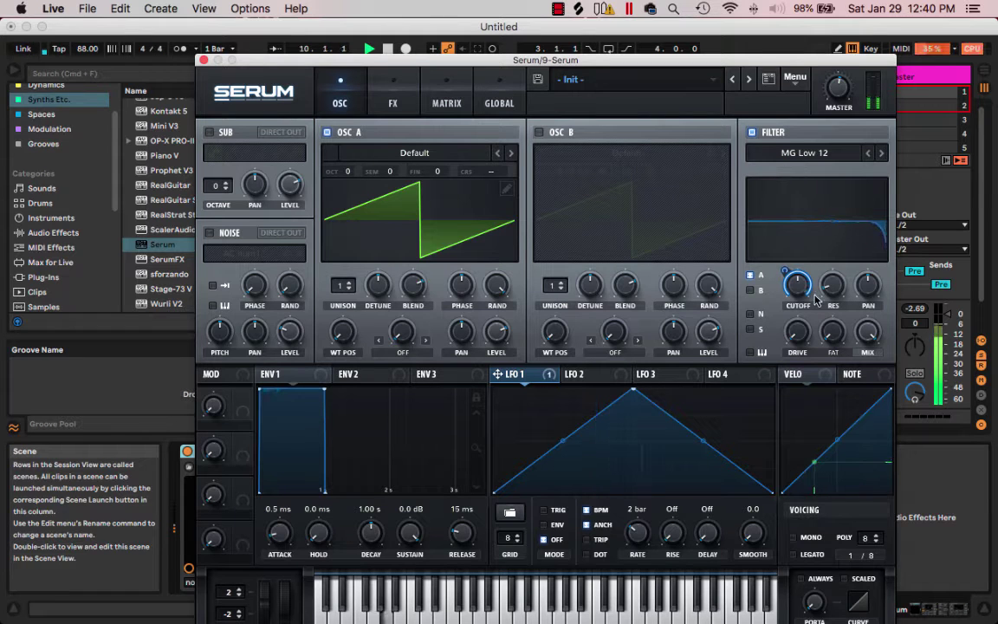
Step: Adjust the filter cutoff and the depth of its LFO 1 modulation while the loop plays
{"action": "mouse_move", "coordinate": [796, 294]}
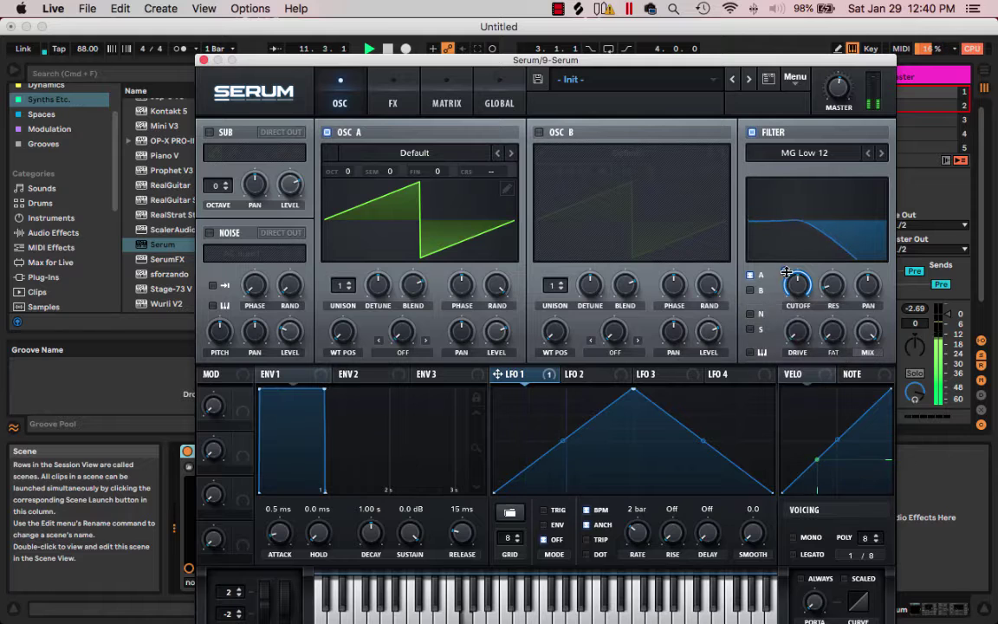
{"action": "left_click_drag", "start_coordinate": [786, 272], "coordinate": [807, 276]}
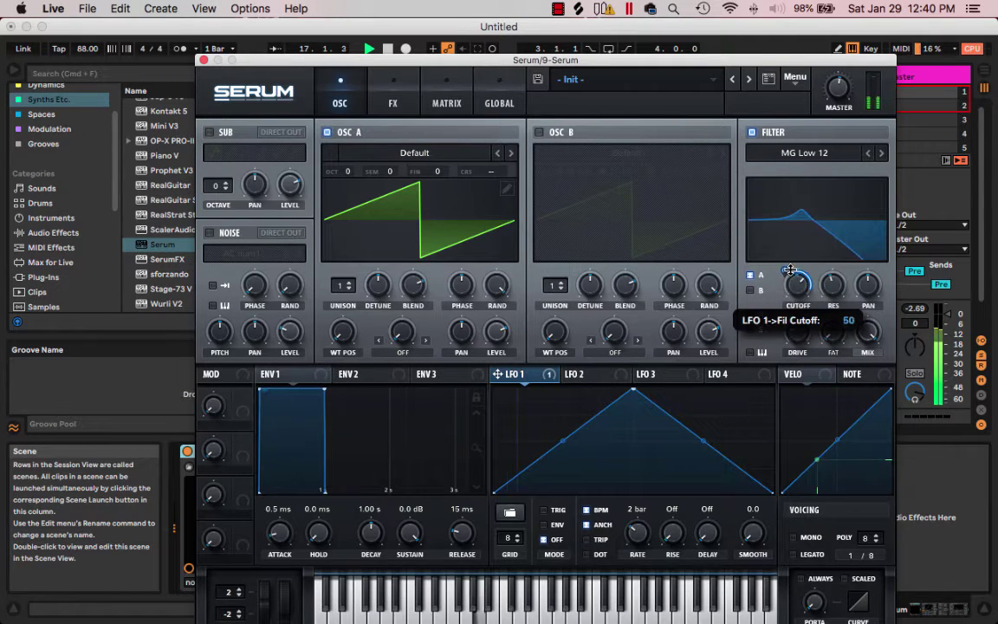
{"action": "mouse_move", "coordinate": [787, 272]}
{"action": "left_mouse_down"}
{"action": "mouse_move", "coordinate": [797, 287]}
{"action": "mouse_move", "coordinate": [790, 271]}
{"action": "left_mouse_up"}
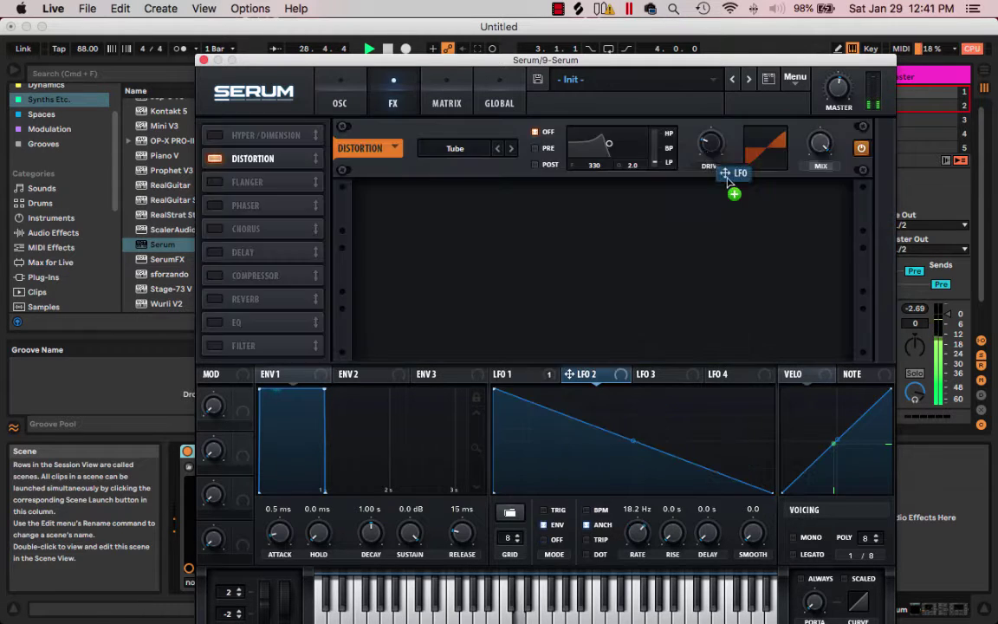
{"action": "left_click_drag", "start_coordinate": [730, 192], "coordinate": [699, 137]}
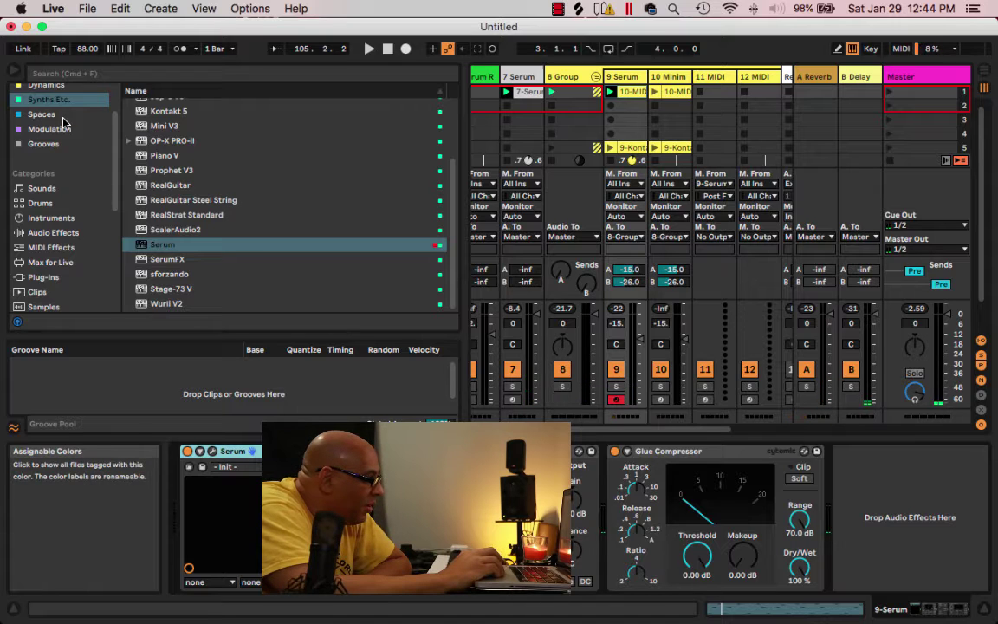
Step: Add a Delay after the Glue Compressor on the 9 Serum track and set its dry/wet to 55% during playback
{"action": "left_click", "coordinate": [42, 115]}
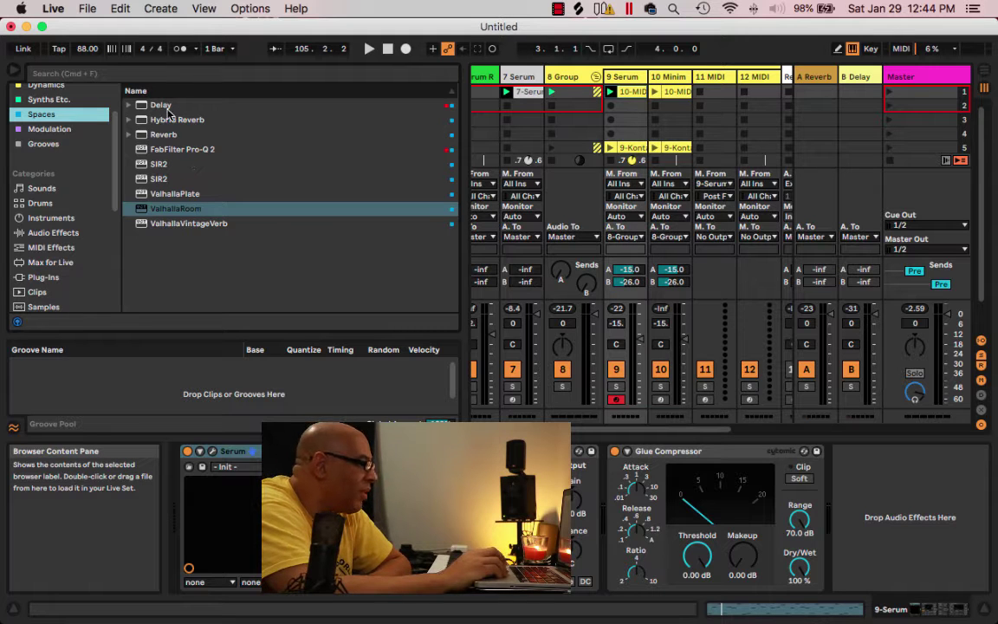
{"action": "left_click_drag", "start_coordinate": [161, 105], "coordinate": [883, 473]}
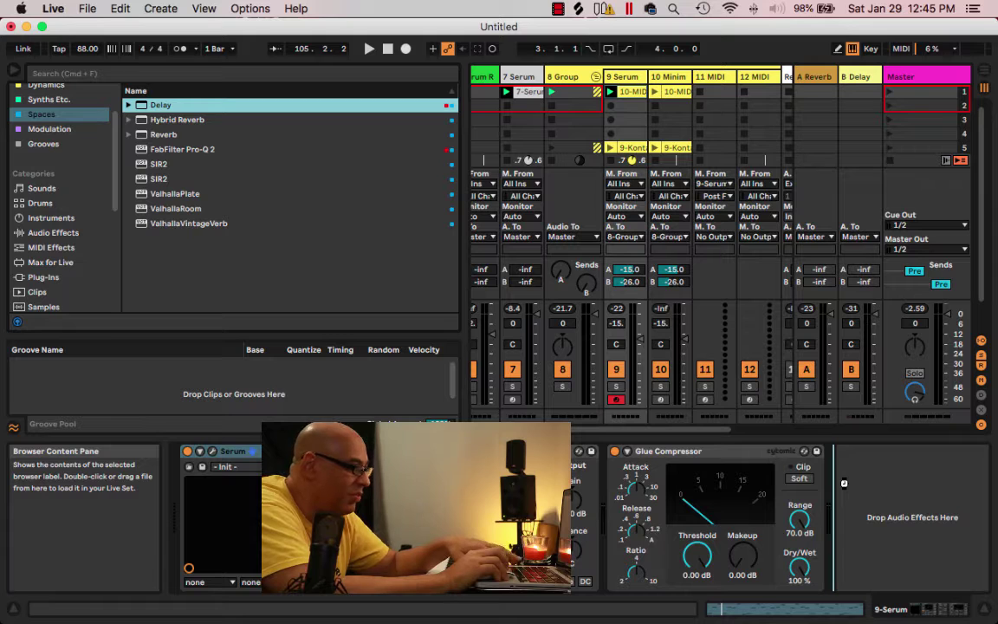
{"action": "left_click_drag", "start_coordinate": [844, 483], "coordinate": [854, 500]}
{"action": "key", "text": "space"}
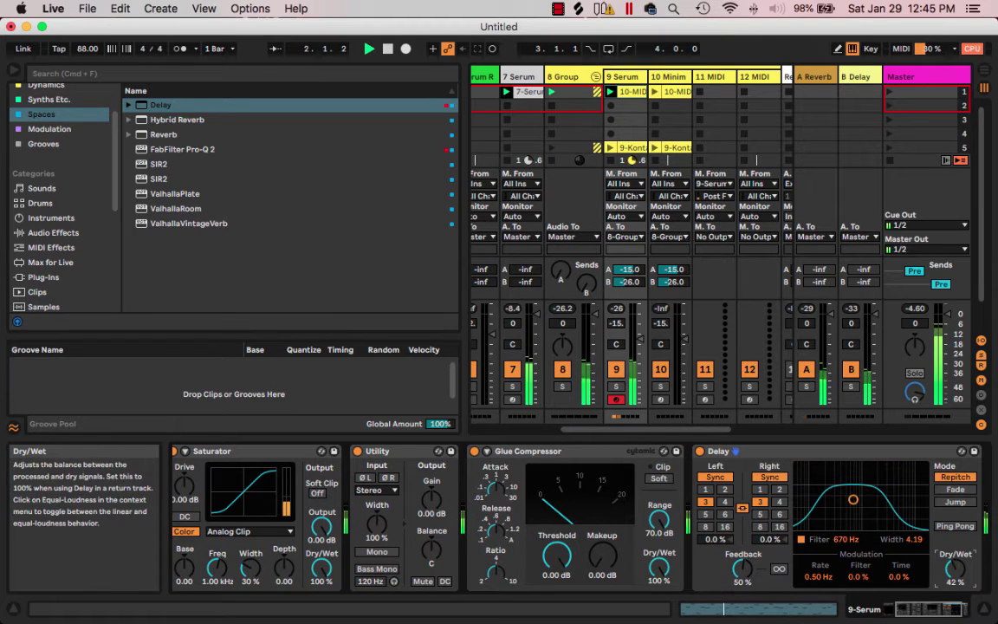
{"action": "left_click_drag", "start_coordinate": [956, 569], "coordinate": [955, 592]}
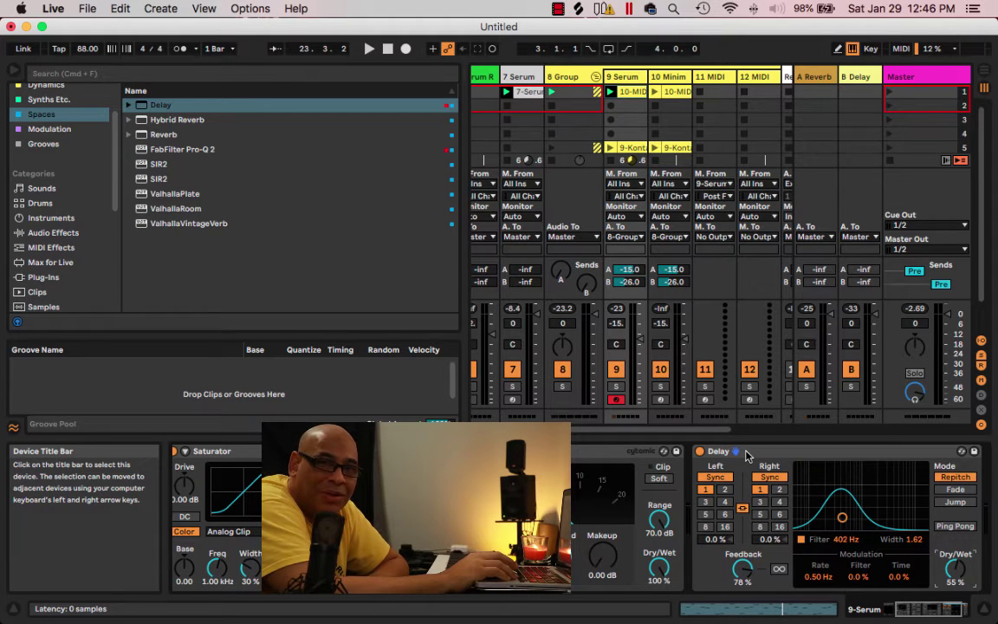
Step: Duplicate the 9 Serum track
{"action": "right_click", "coordinate": [624, 78]}
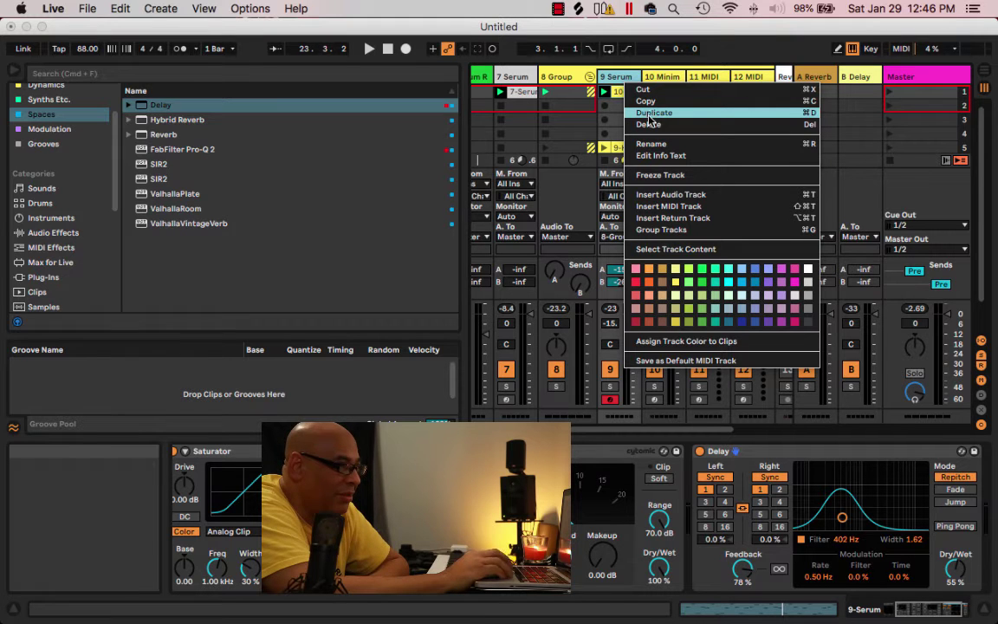
{"action": "left_click", "coordinate": [648, 114]}
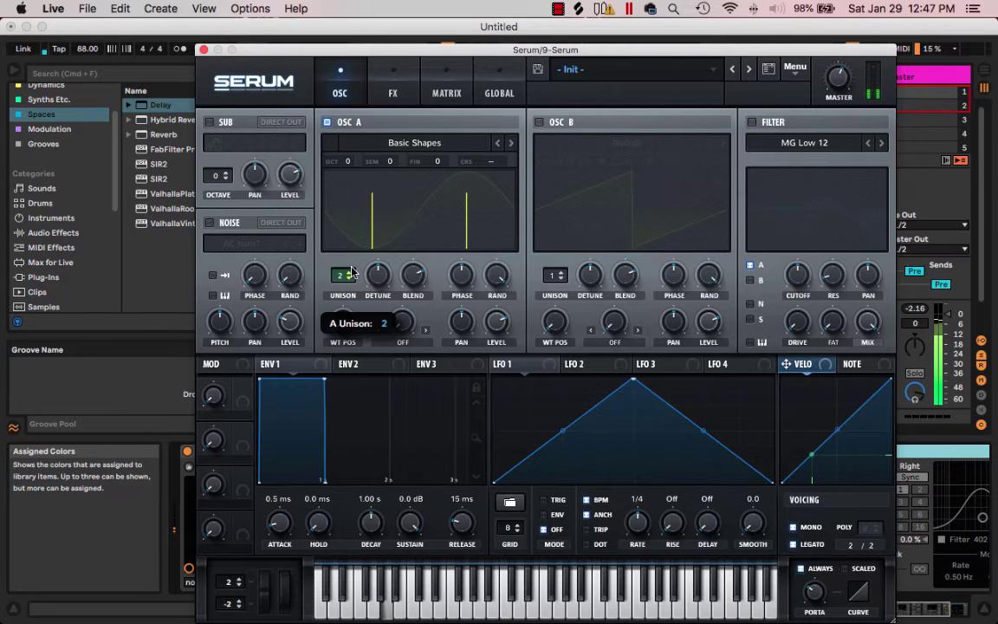
Step: Set oscillator A's unison to 3 voices and reduce its detune
{"action": "left_click", "coordinate": [351, 272]}
{"action": "left_click_drag", "start_coordinate": [377, 275], "coordinate": [375, 309]}
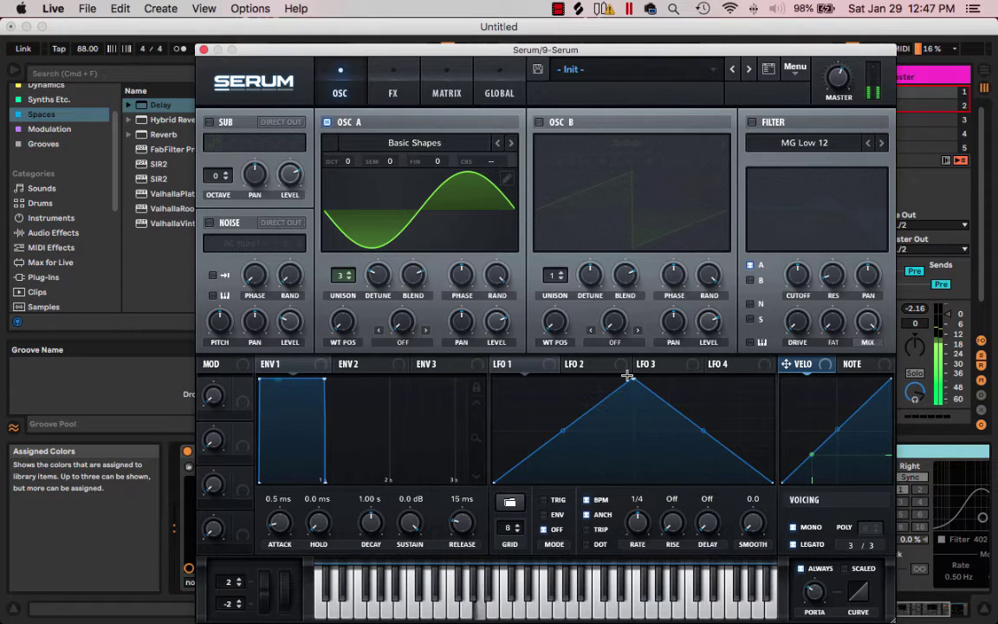
Step: Reshape LFO 1 into a falling ramp and assign it to oscillator A's coarse pitch
{"action": "left_click_drag", "start_coordinate": [632, 379], "coordinate": [404, 338]}
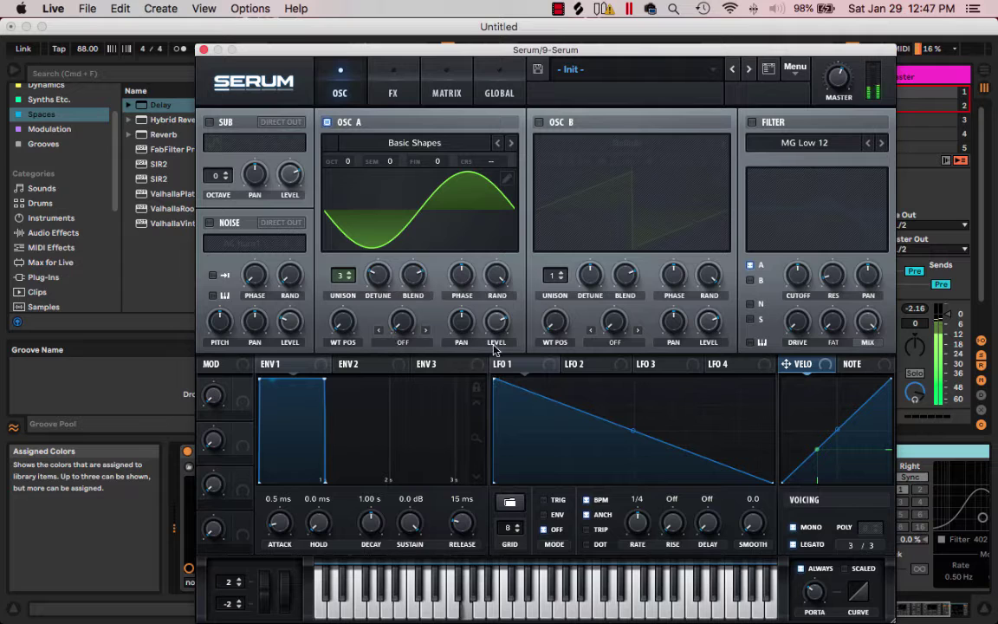
{"action": "left_click_drag", "start_coordinate": [498, 364], "coordinate": [494, 168]}
{"action": "right_click", "coordinate": [494, 167]}
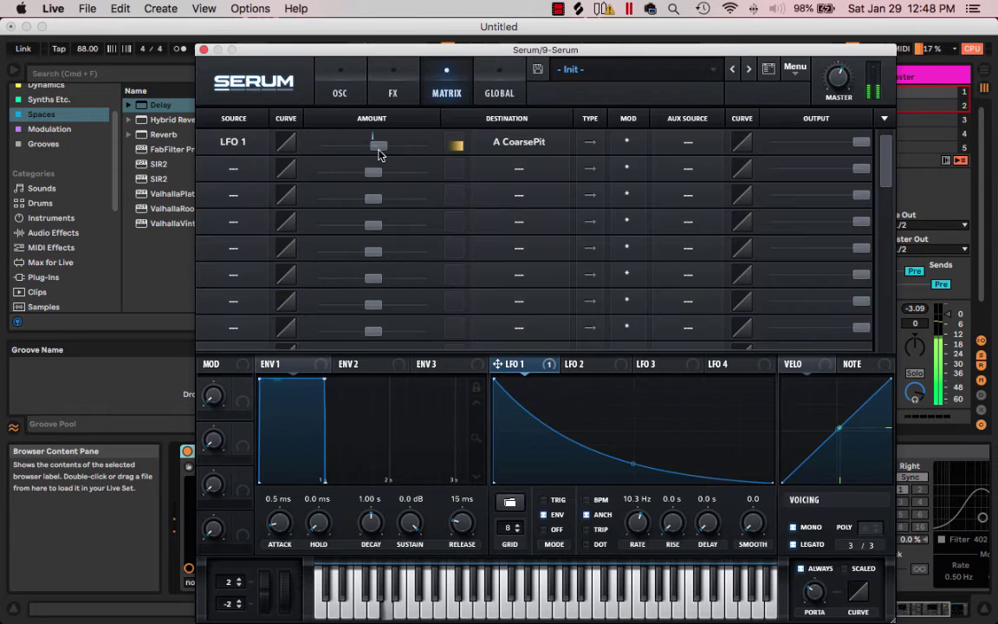
Step: Adjust the amount and output of the LFO 1 to coarse pitch modulation and fine-tune the LFO's rate
{"action": "left_click_drag", "start_coordinate": [378, 154], "coordinate": [390, 154]}
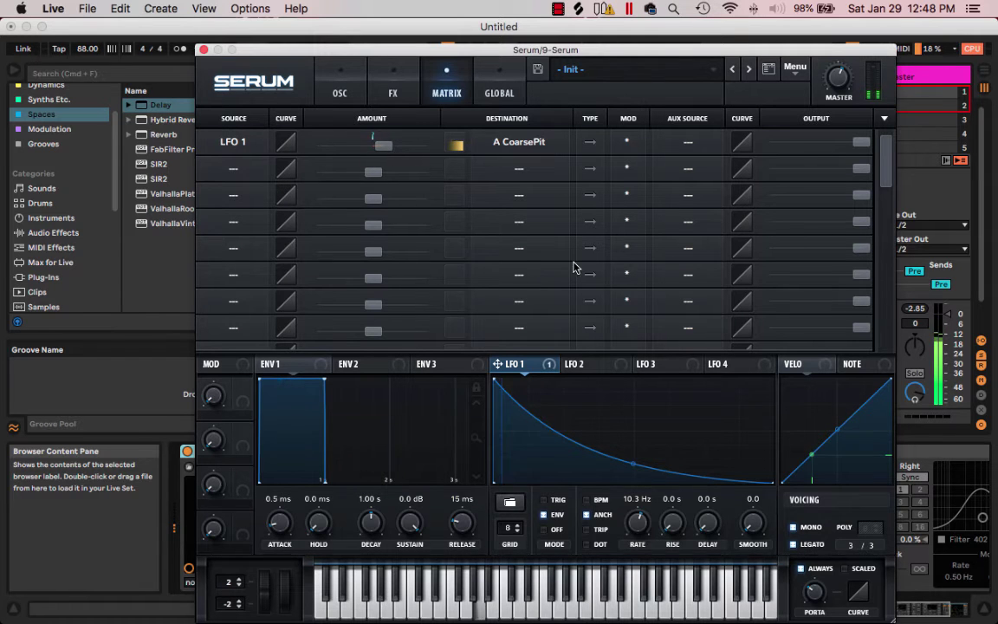
{"action": "left_click_drag", "start_coordinate": [639, 526], "coordinate": [637, 532]}
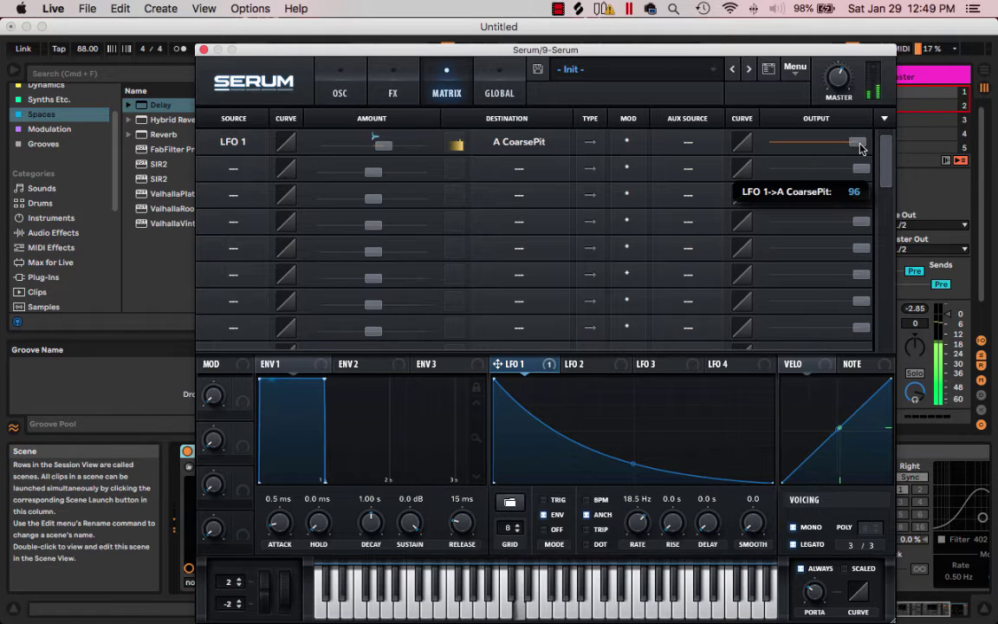
{"action": "left_click_drag", "start_coordinate": [861, 148], "coordinate": [821, 149]}
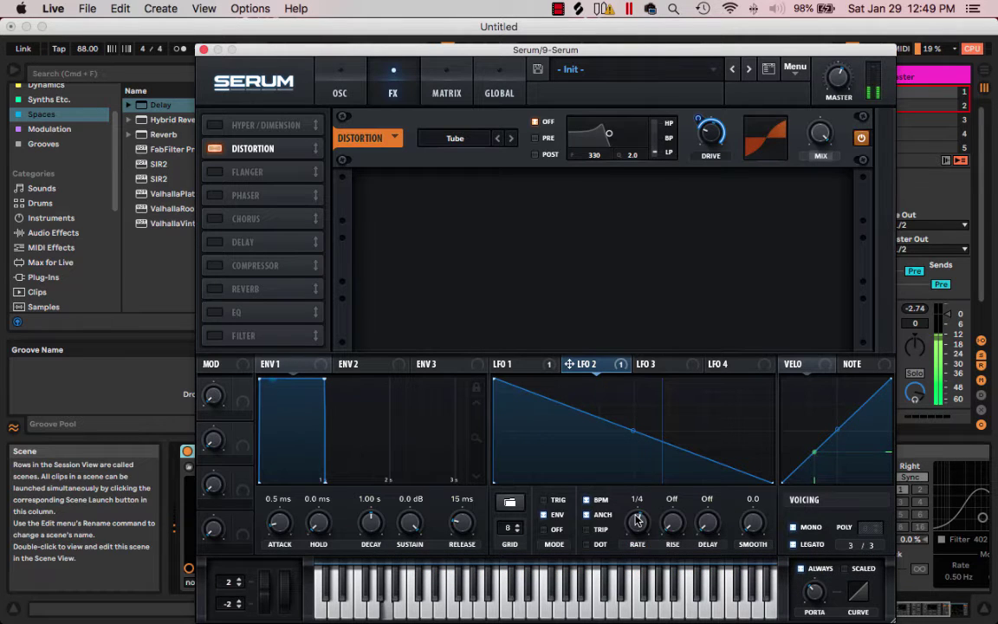
Step: Turn off BPM sync for LFO 2 and set its rate to 6.0 Hz
{"action": "left_click", "coordinate": [587, 501]}
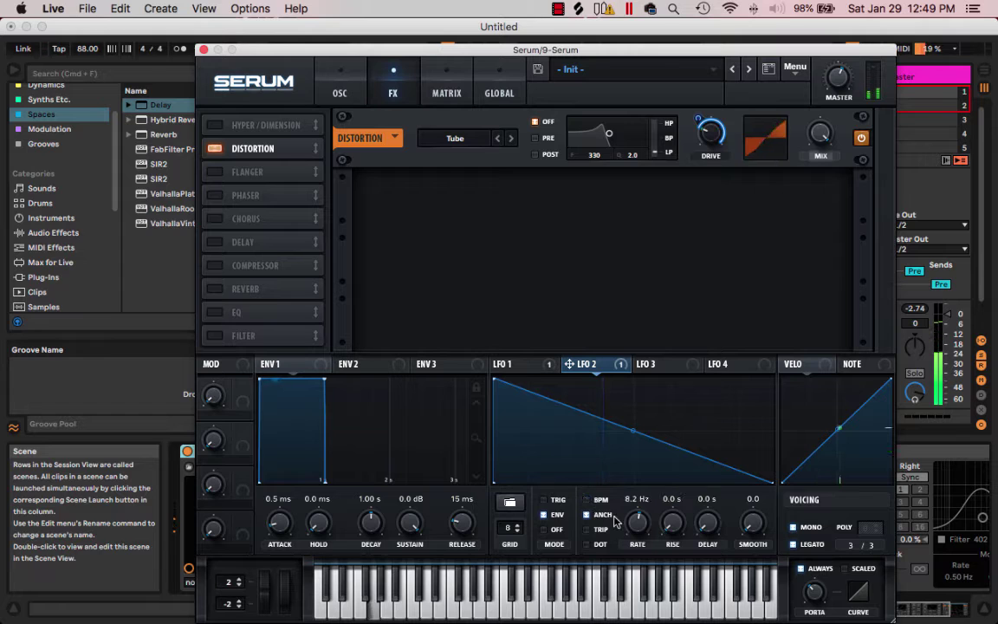
{"action": "left_click_drag", "start_coordinate": [632, 529], "coordinate": [632, 526]}
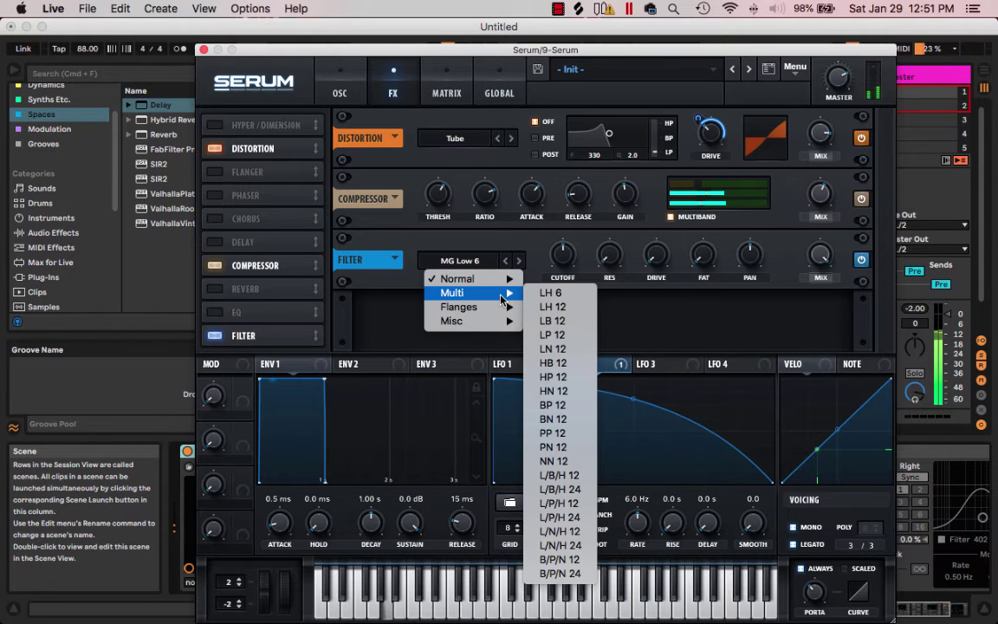
Step: Set the FX filter to the Multi type L/N/H 12, raise its cutoff and morph, and modulate the morph with LFO 3
{"action": "left_click", "coordinate": [575, 532]}
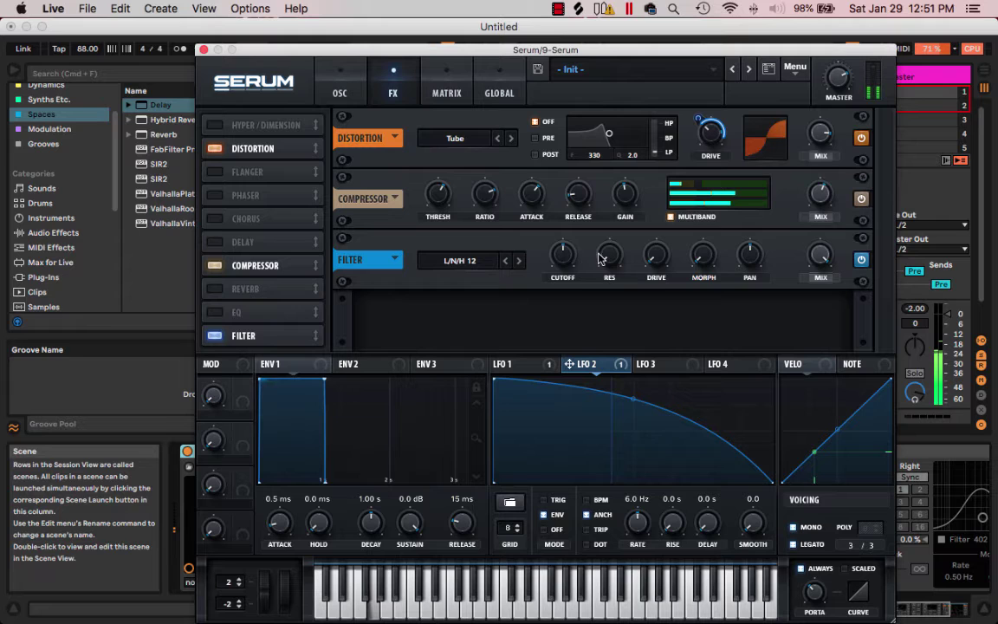
{"action": "left_click_drag", "start_coordinate": [572, 262], "coordinate": [625, 224]}
{"action": "left_click_drag", "start_coordinate": [703, 253], "coordinate": [726, 161]}
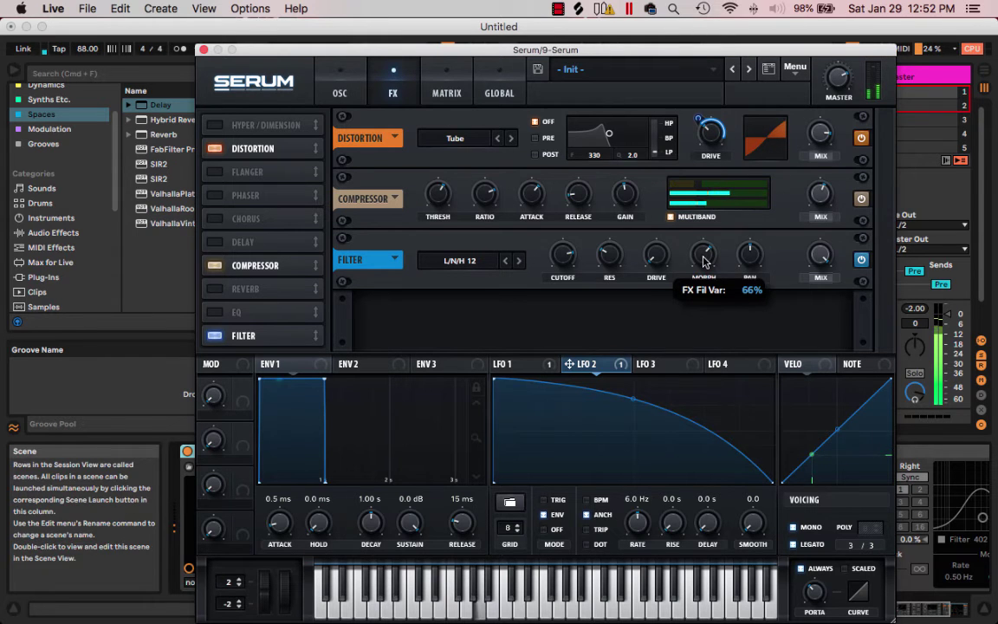
{"action": "left_click_drag", "start_coordinate": [646, 364], "coordinate": [694, 259]}
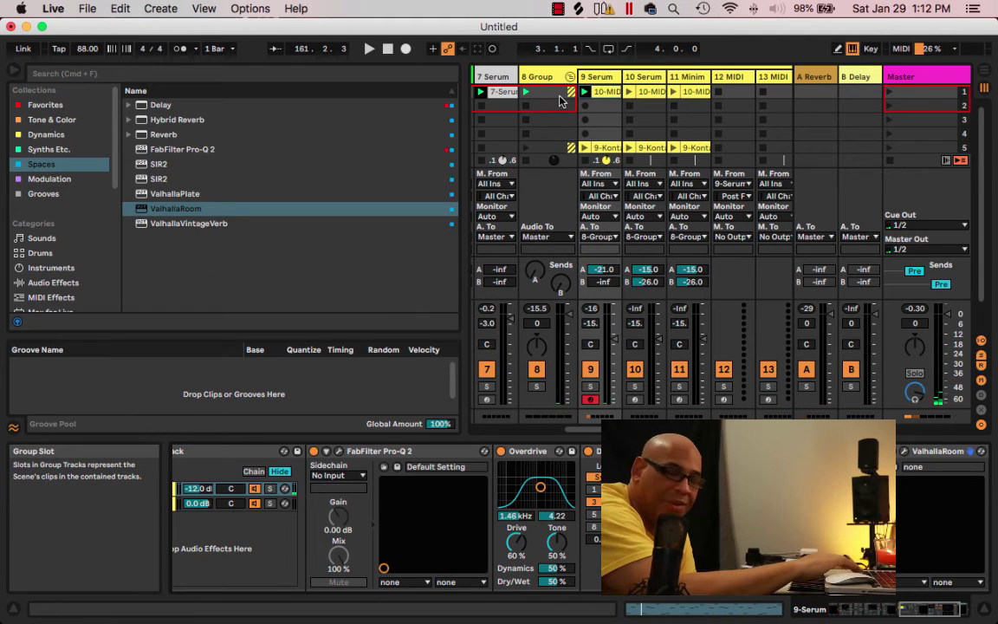
Step: Play back the session to hear the processed Serum track
{"action": "key", "text": "space"}
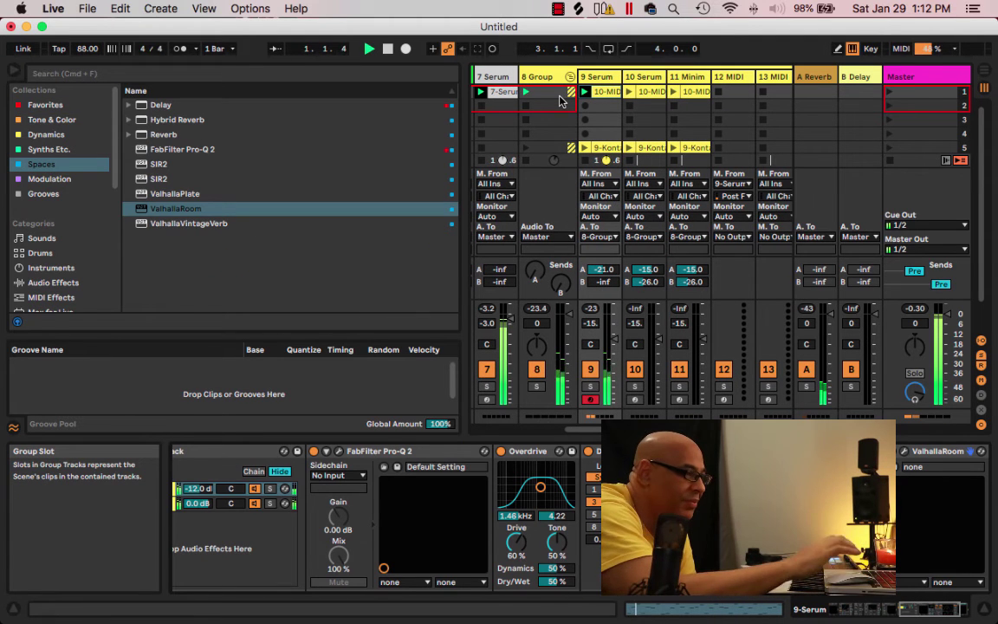